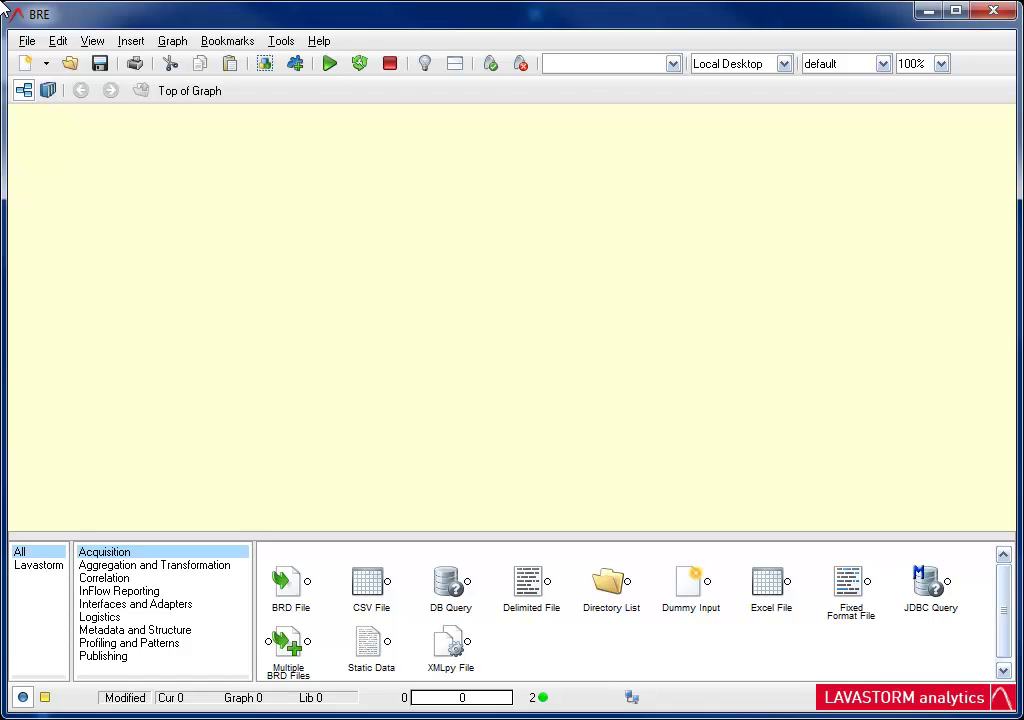
Add a Static Data node at the upper left of the canvas and rename it 'Data Input'
double_click(368, 648)
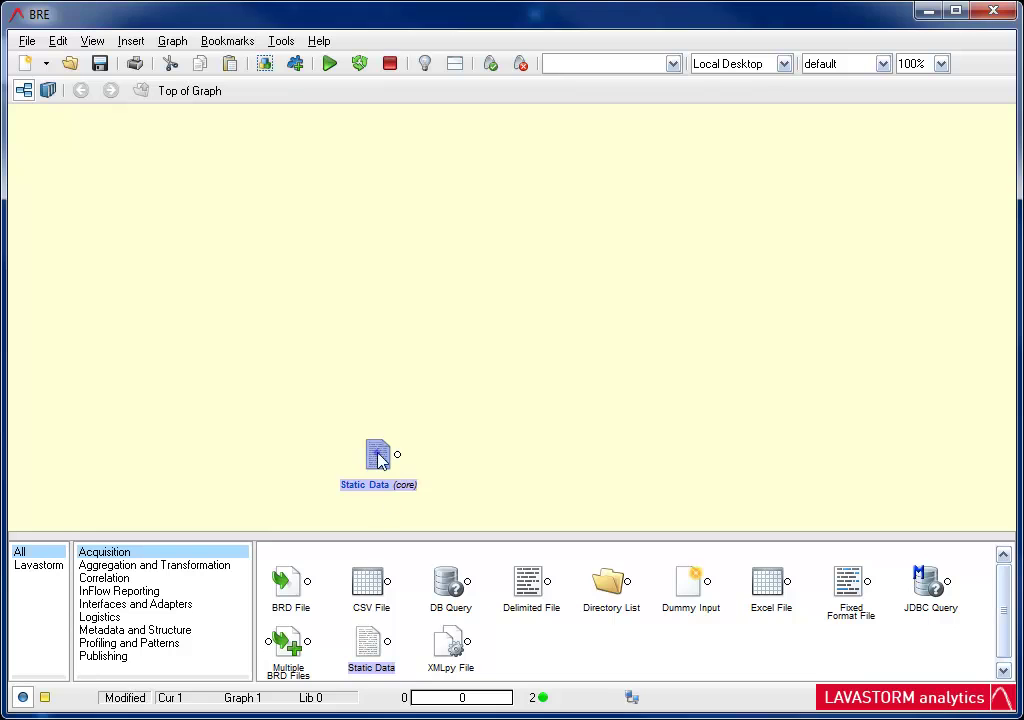
left_click_drag(379, 453, 146, 245)
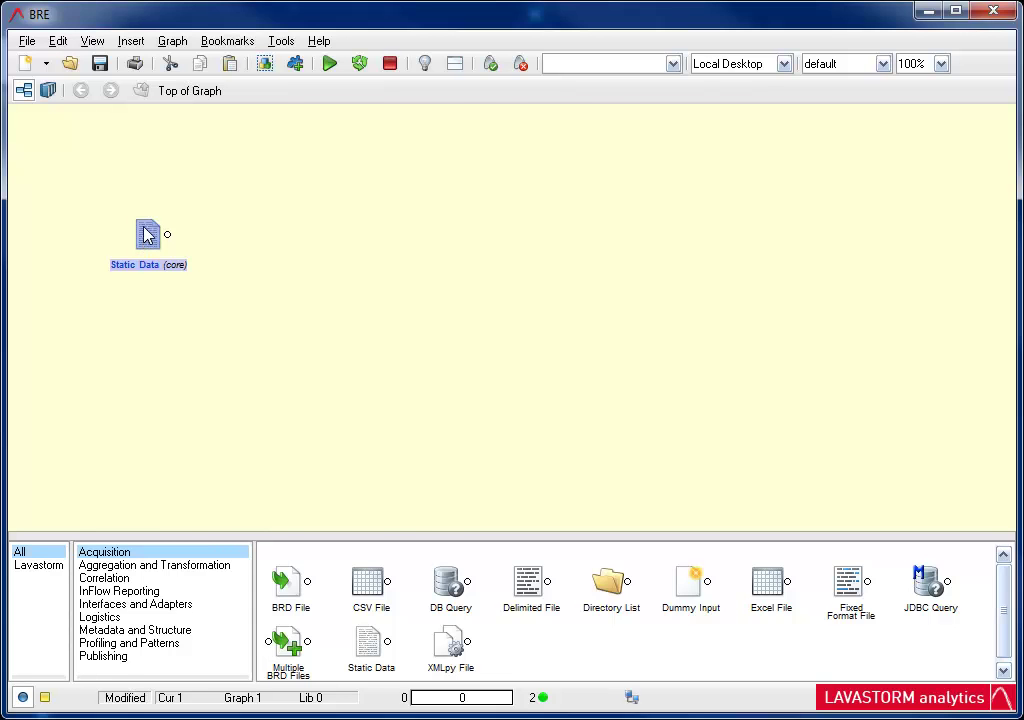
double_click(145, 233)
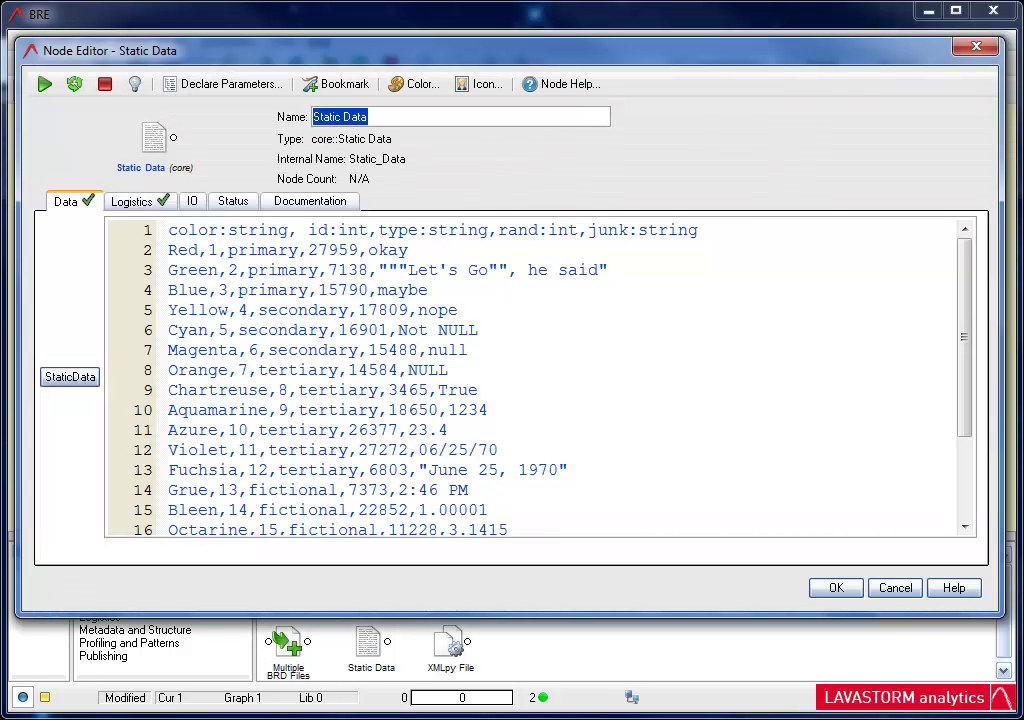
type("Data Input")
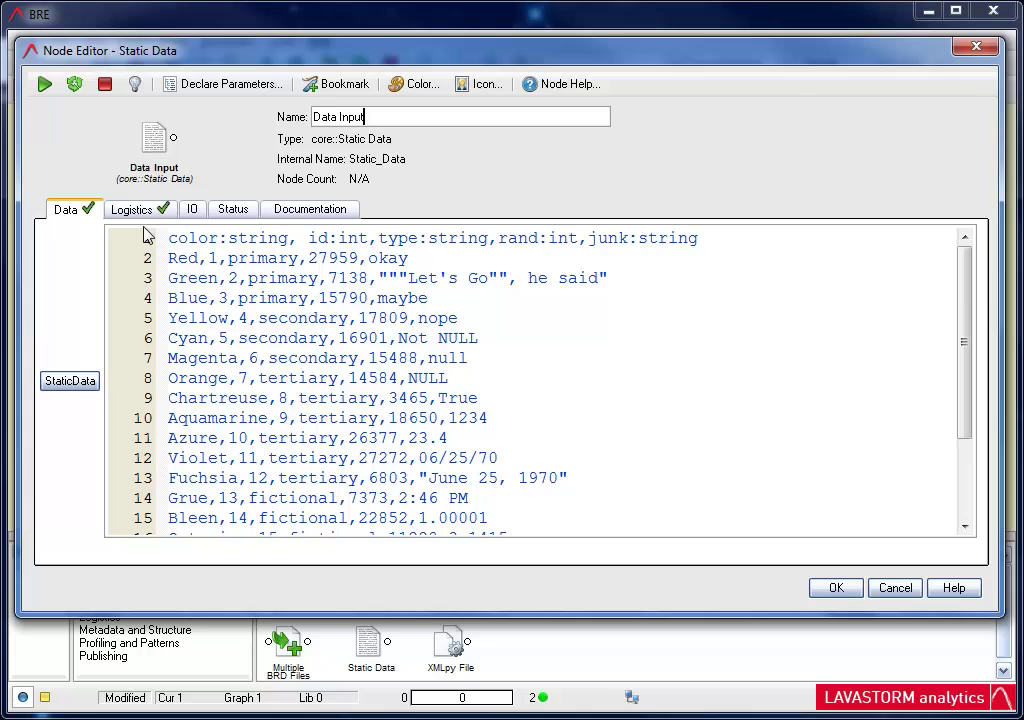
left_click(838, 588)
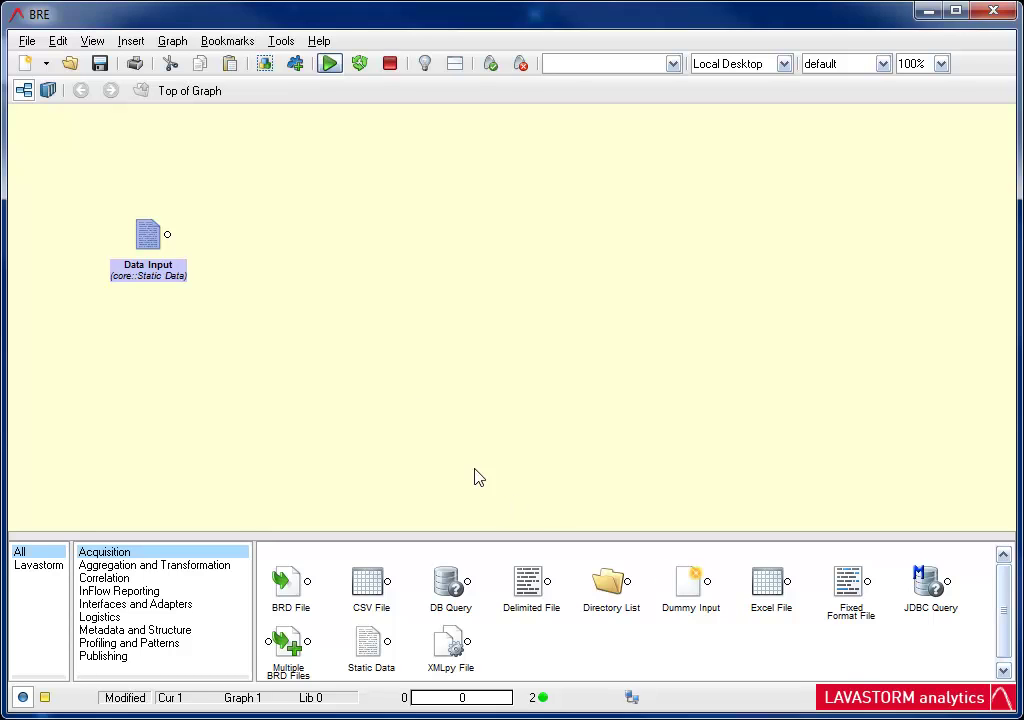
Run the graph so the Data Input node outputs its 20 records
left_click(330, 63)
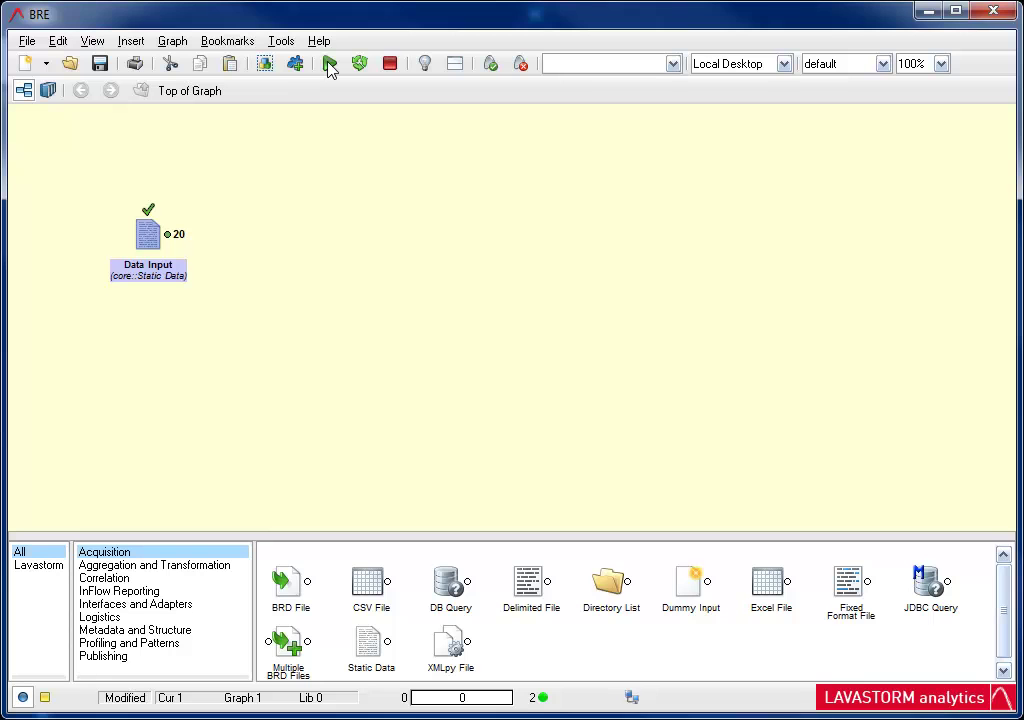
View the Data Input node's 20 output records in the data viewer, then close it
double_click(168, 236)
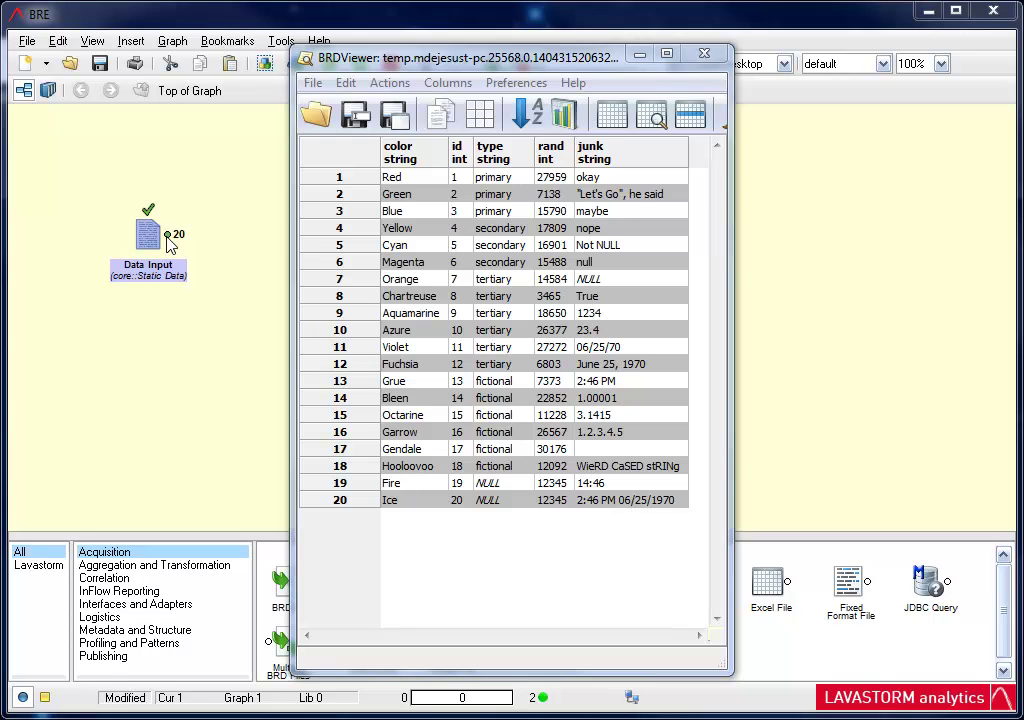
left_click(701, 56)
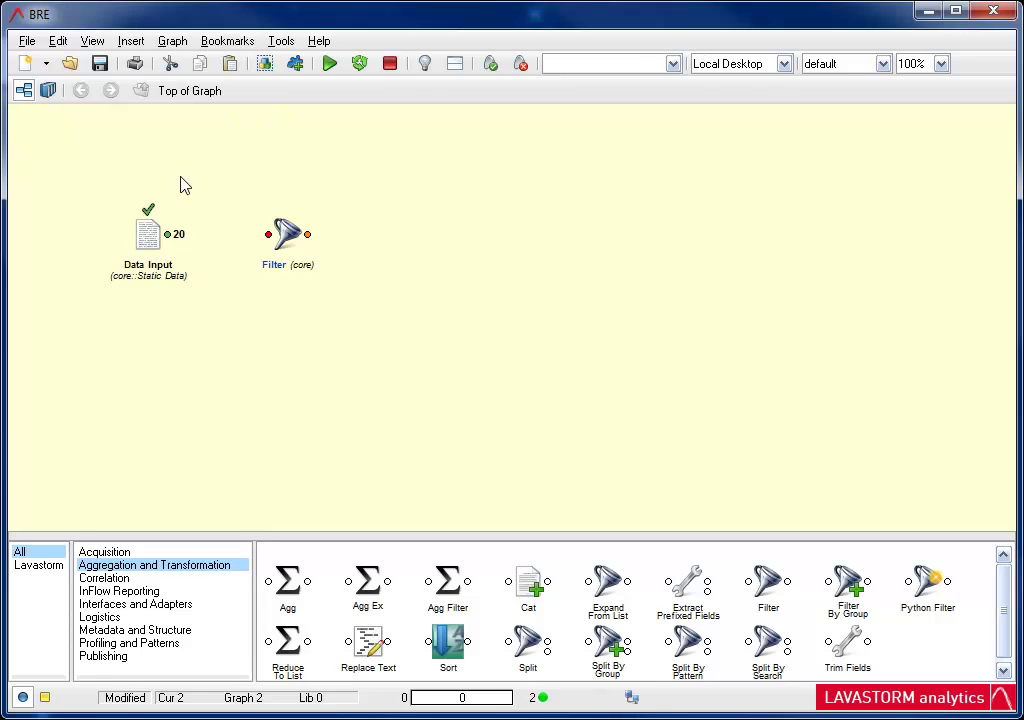
Connect Data Input's output to the Filter node and insert a bendpoint on the link
left_click_drag(168, 234, 268, 236)
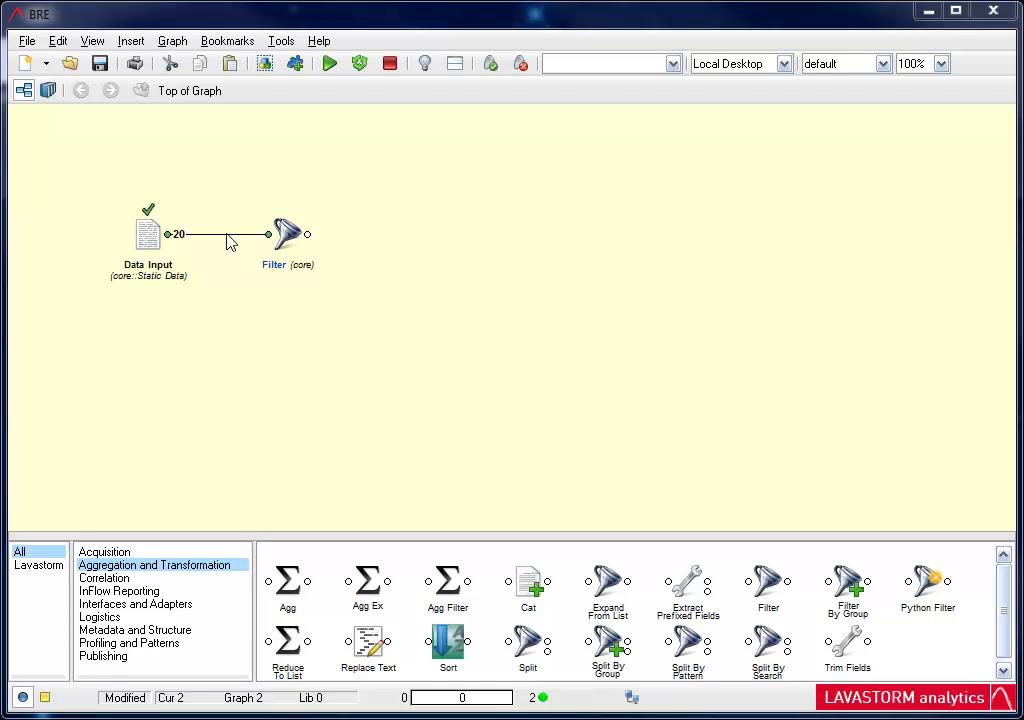
right_click(223, 239)
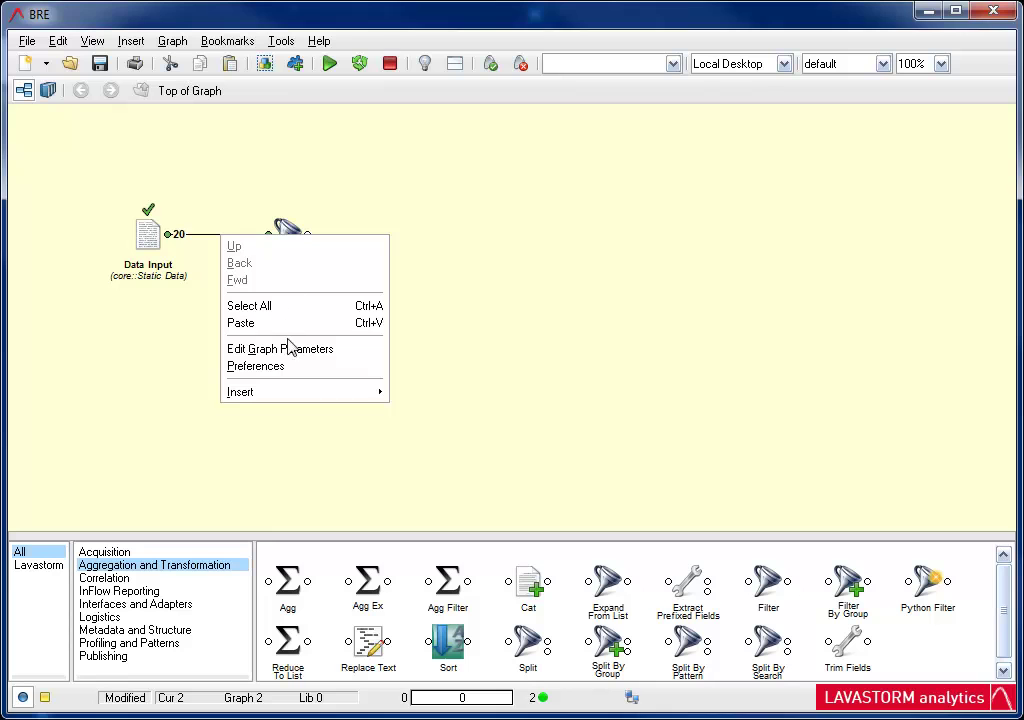
mouse_move(293, 393)
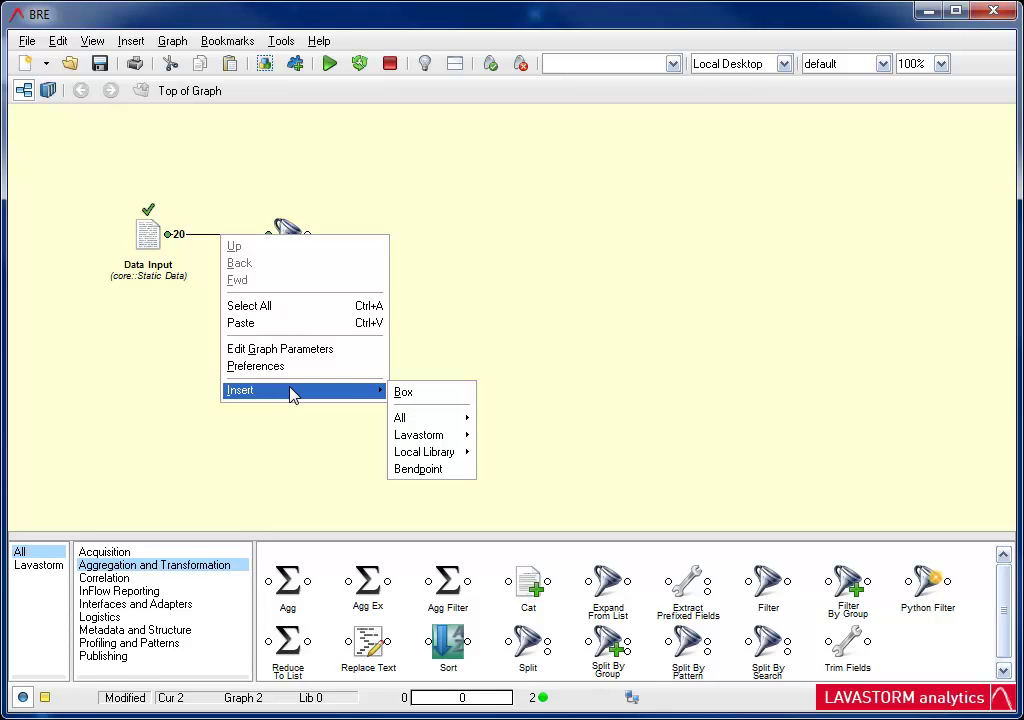
left_click(419, 469)
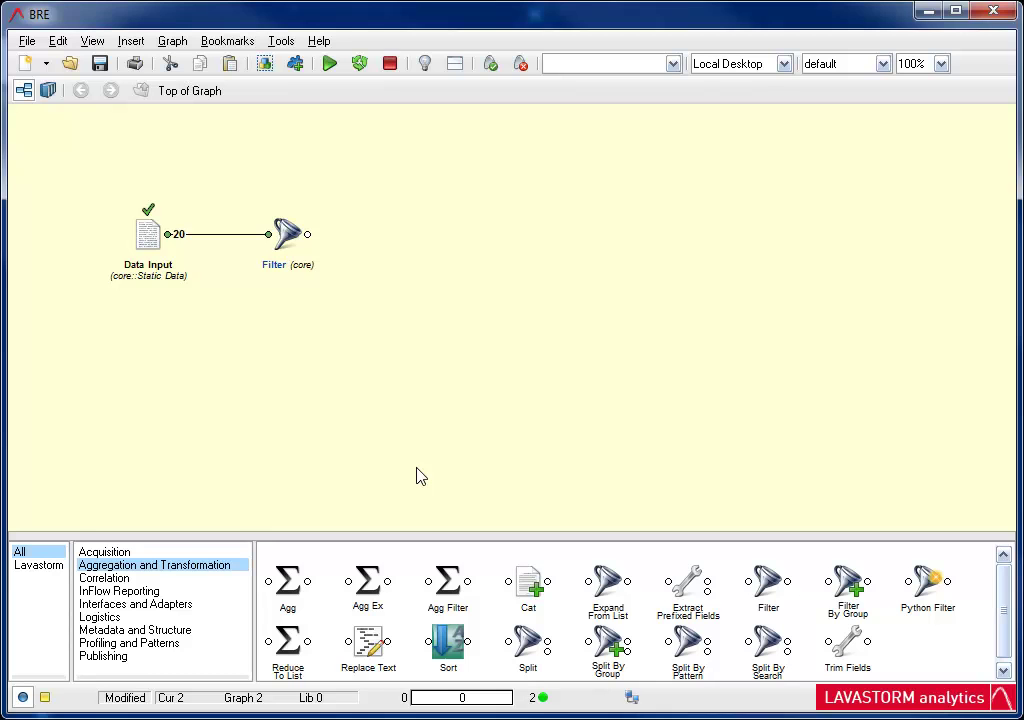
Route the link with two bends below the nodes, then select both Data Input and Filter
left_click(208, 237)
left_click_drag(209, 240, 225, 360)
left_click_drag(245, 310, 273, 374)
left_click(219, 235)
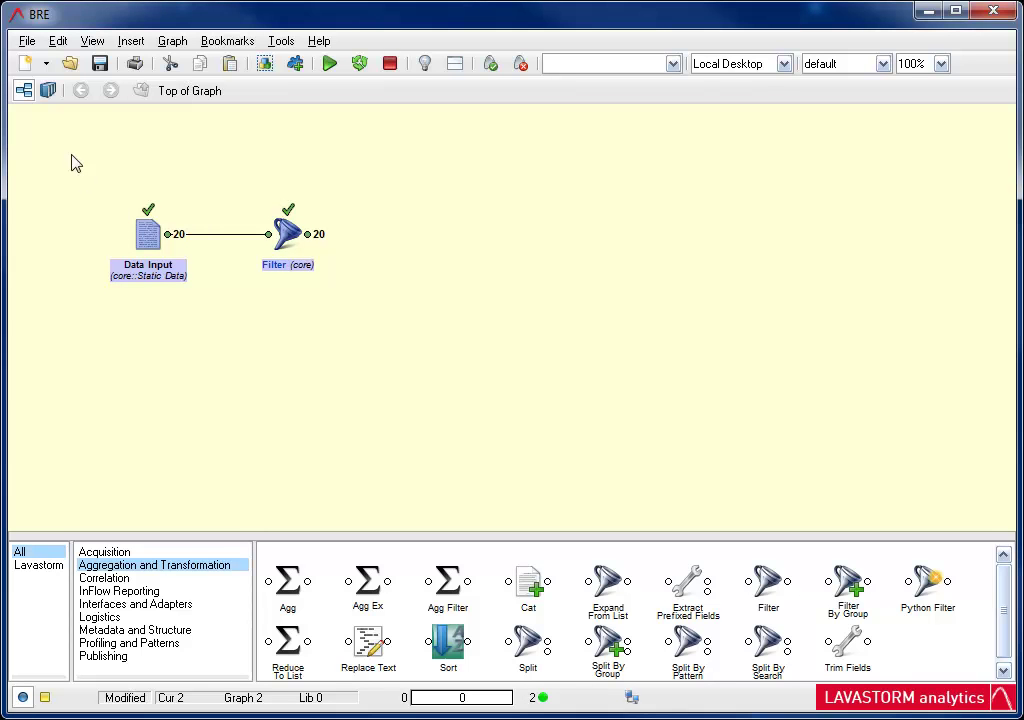
Group Data Input and Filter into a composite labelled 'Data Input' and open it
left_click(56, 43)
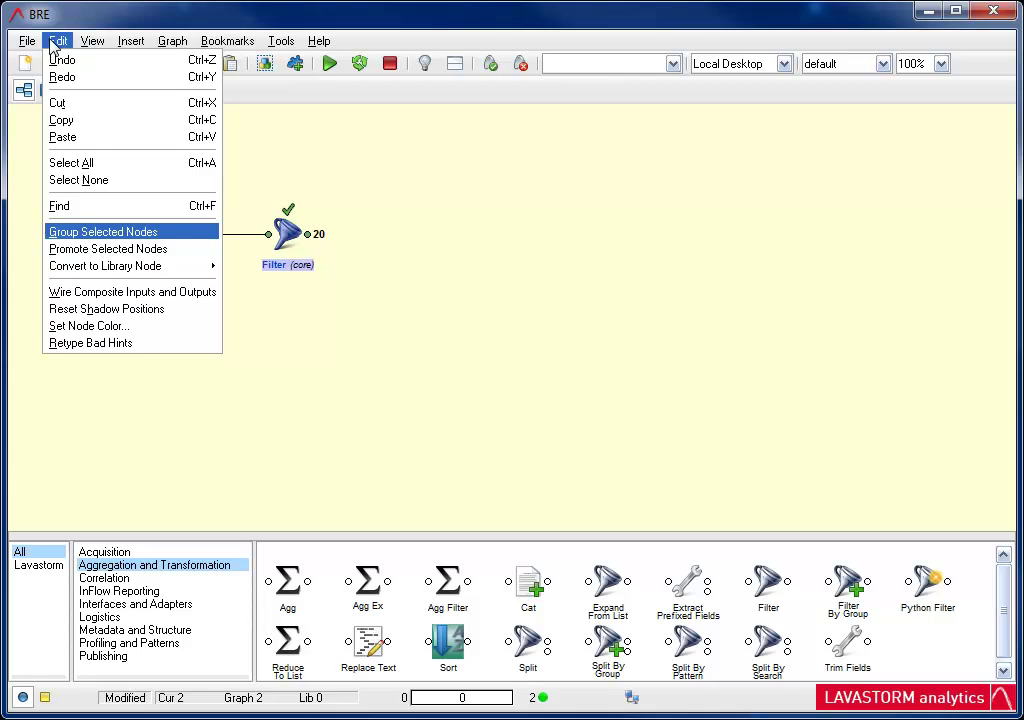
left_click(62, 231)
type("Da")
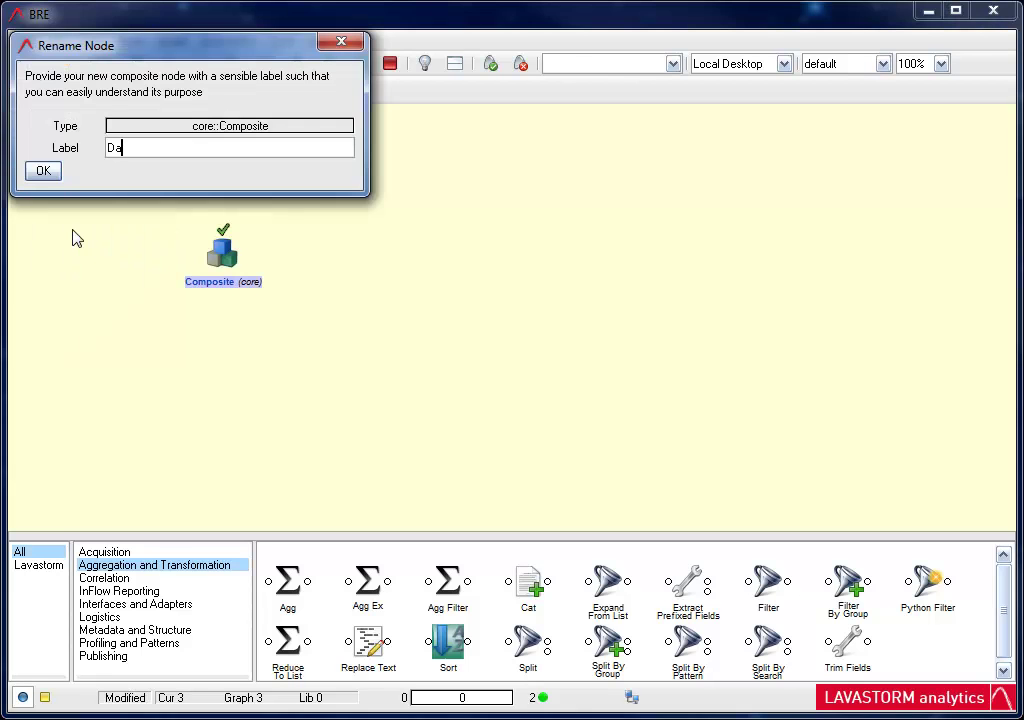
type("ta Input")
left_click(44, 173)
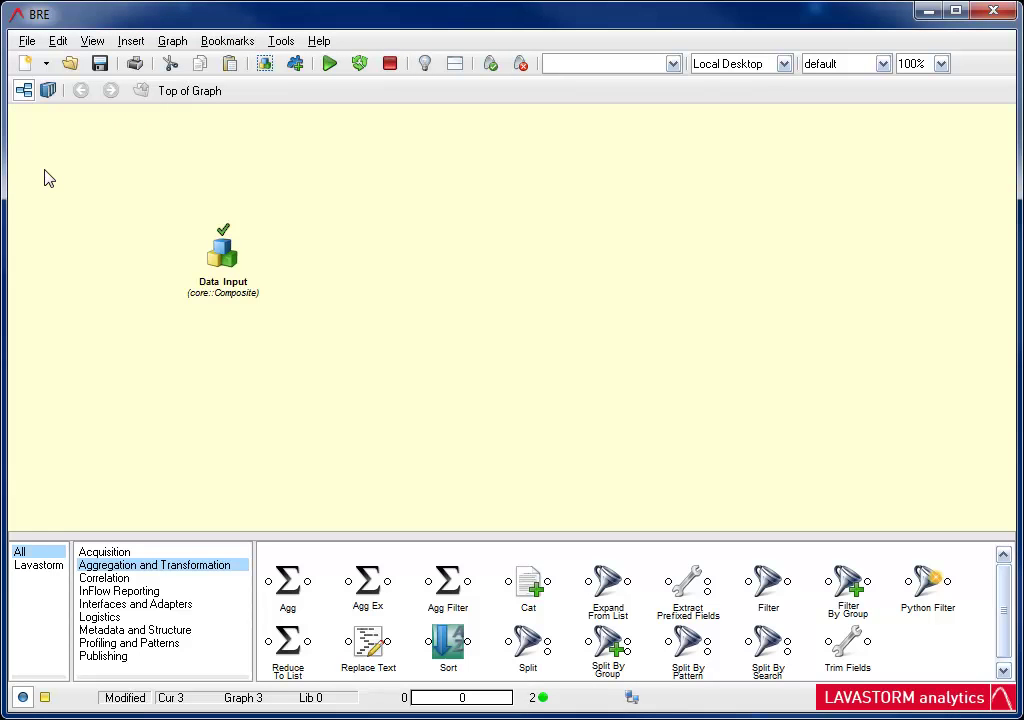
double_click(224, 252)
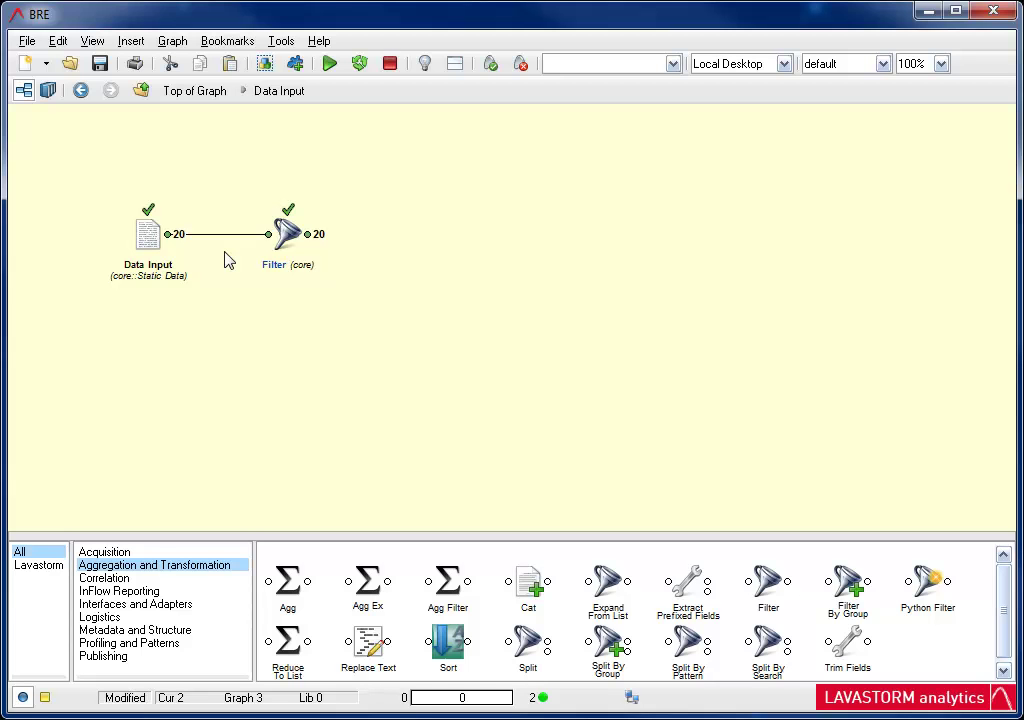
Add an output node for the Filter inside the composite and return to the top-level graph
left_click(285, 233)
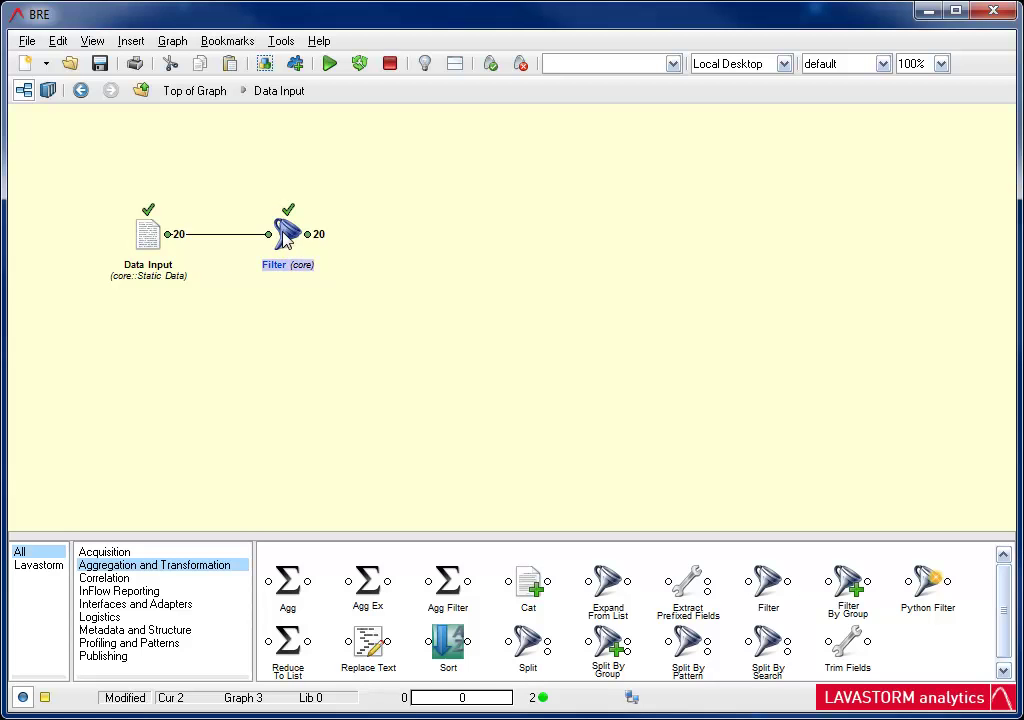
left_click(131, 42)
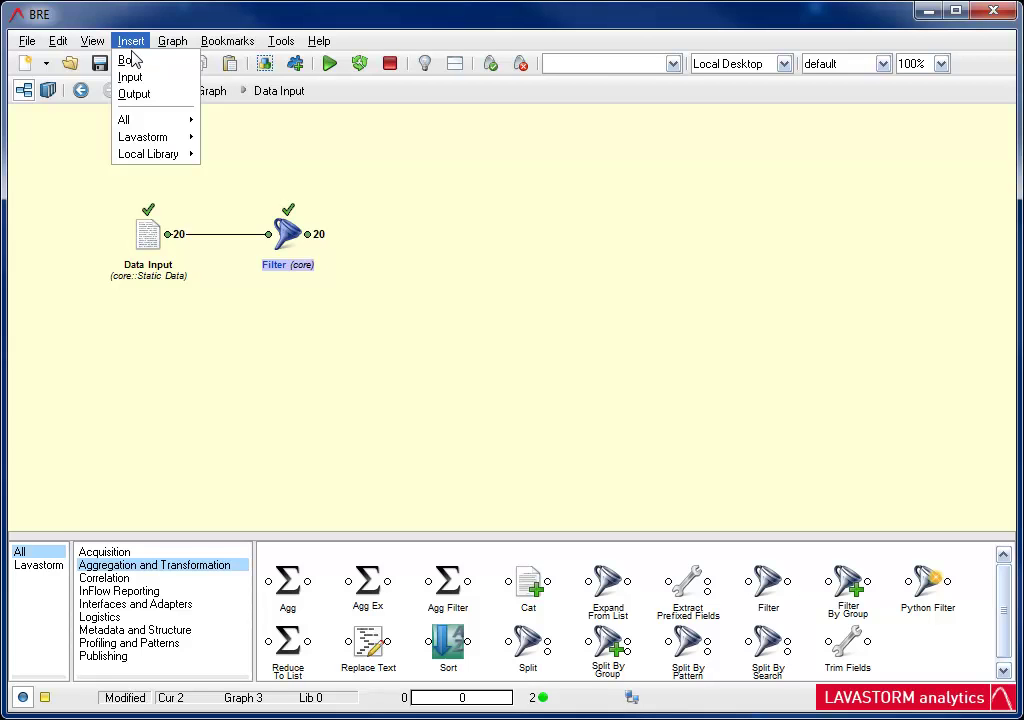
left_click(134, 94)
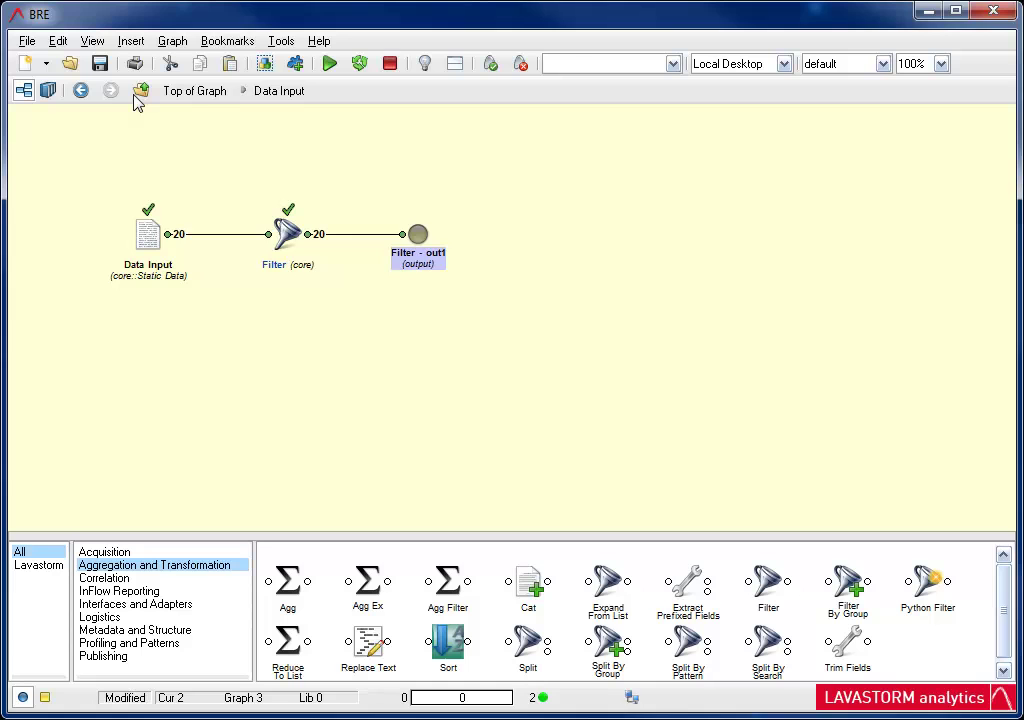
left_click(203, 92)
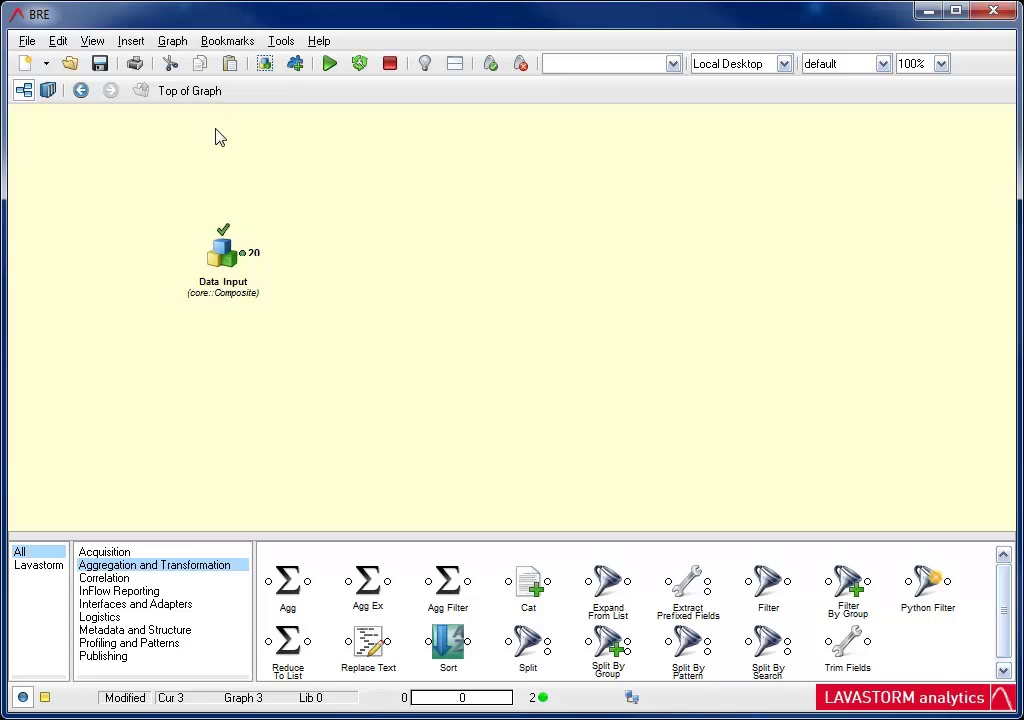
Set the Data Input composite's icon to datareader.ico
right_click(222, 240)
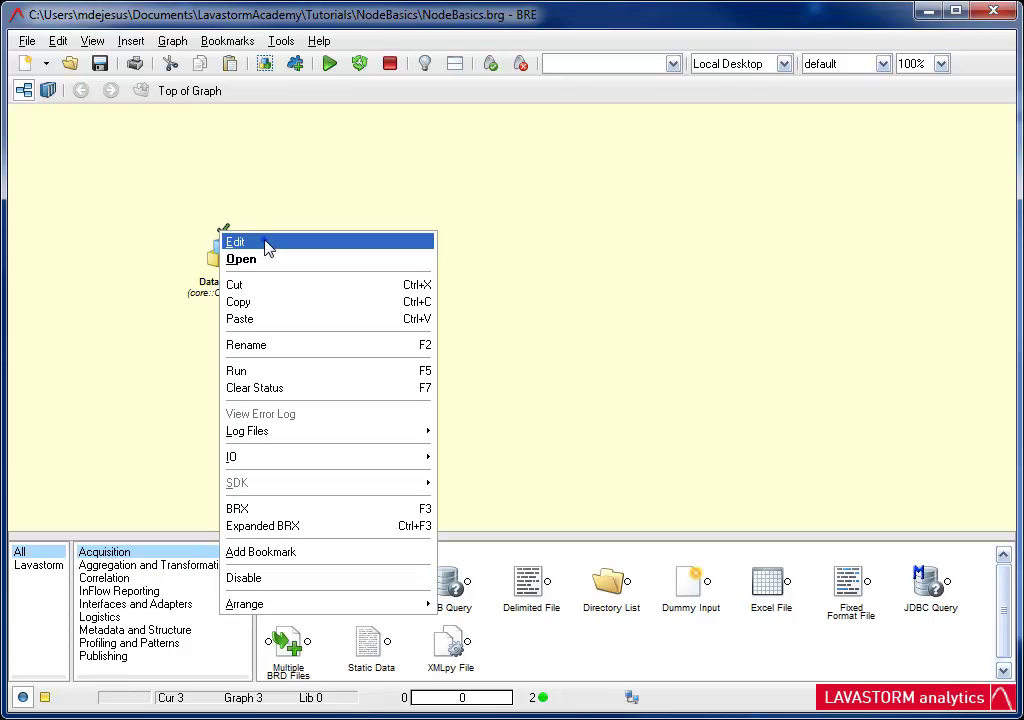
left_click(268, 245)
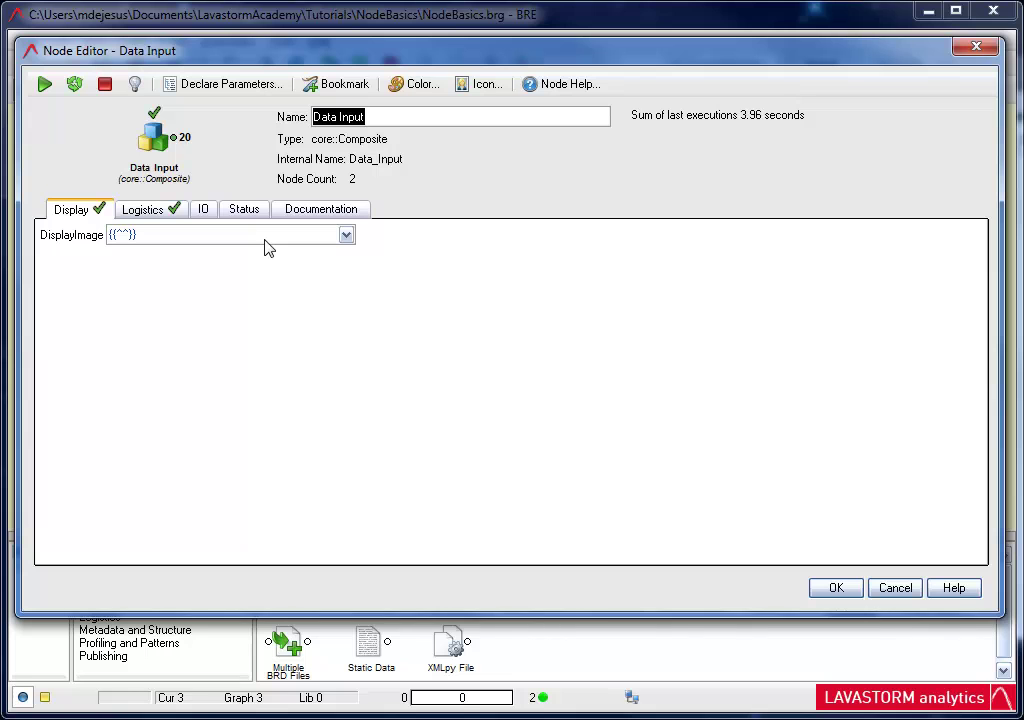
left_click(485, 88)
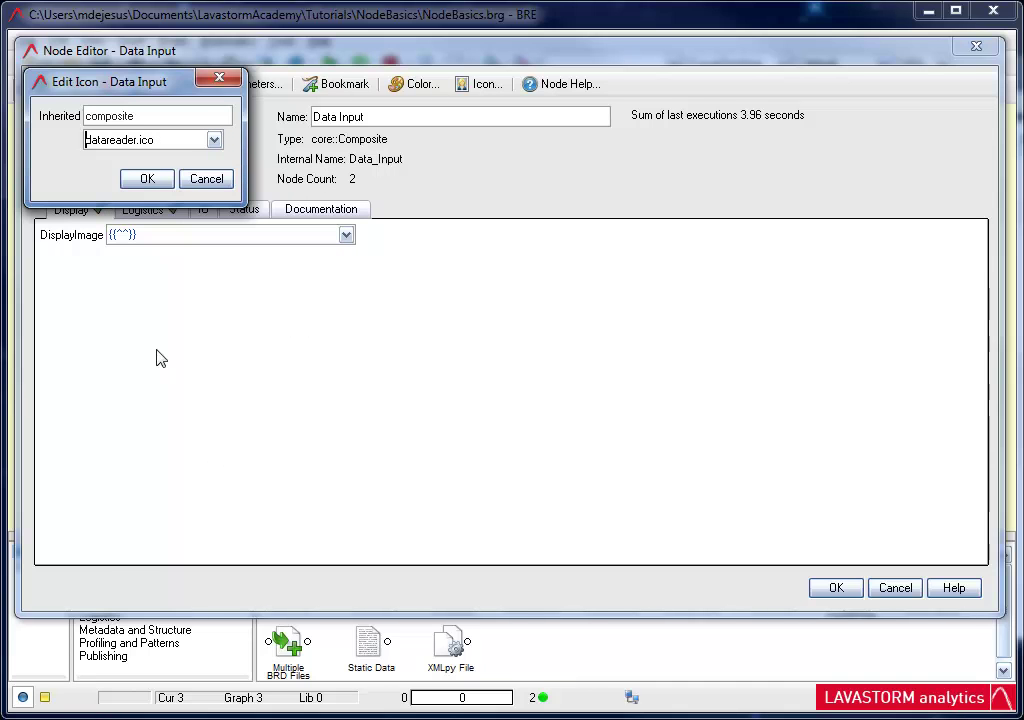
left_click(143, 182)
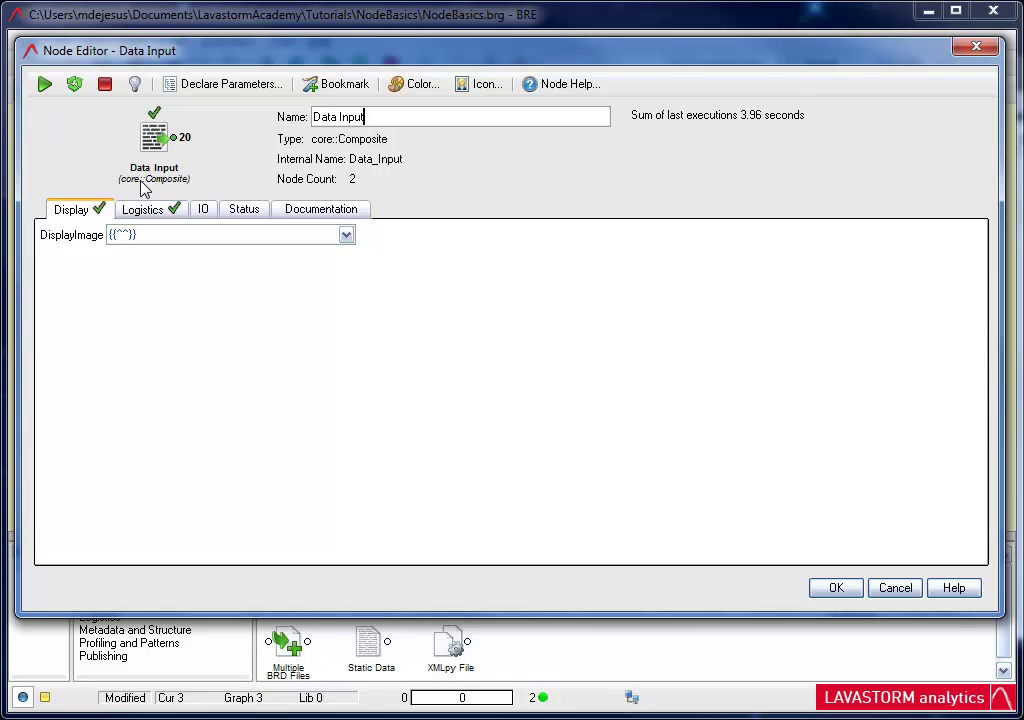
Add the Developer documentation 'This node contains data about colors.' and save the node settings
left_click(330, 212)
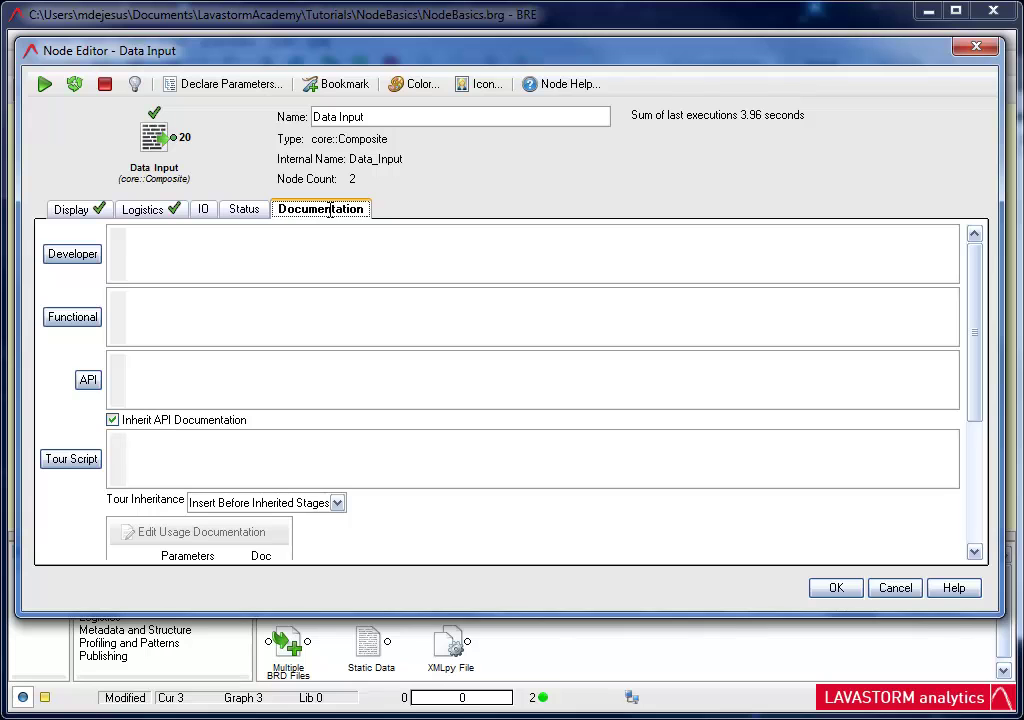
left_click(161, 247)
type("This node contains")
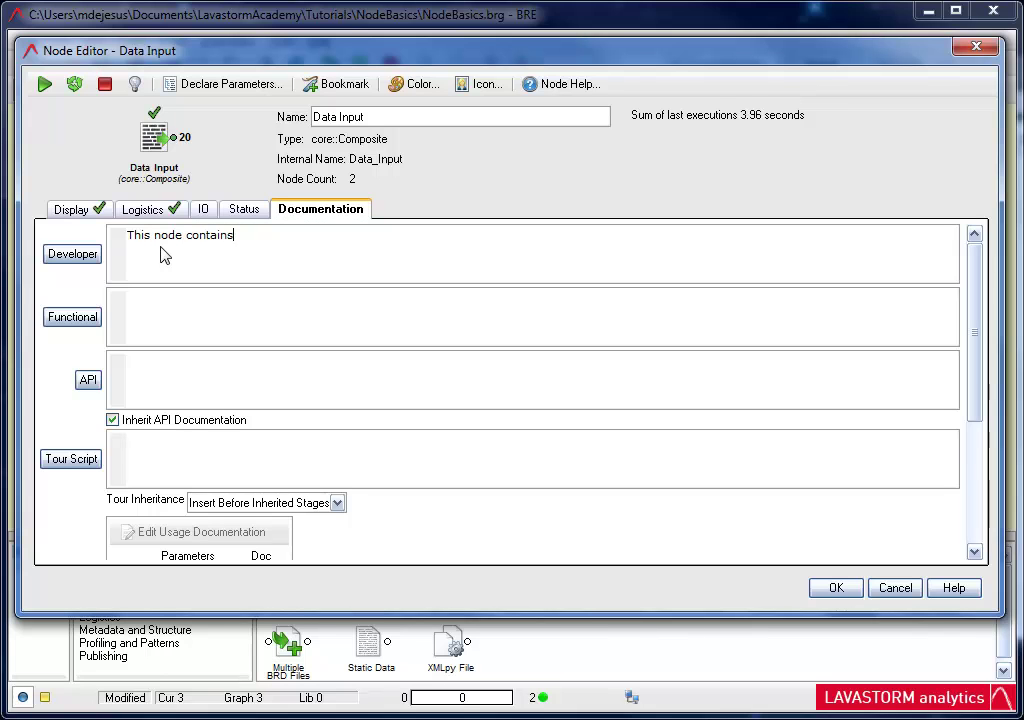
type(" data about colors.")
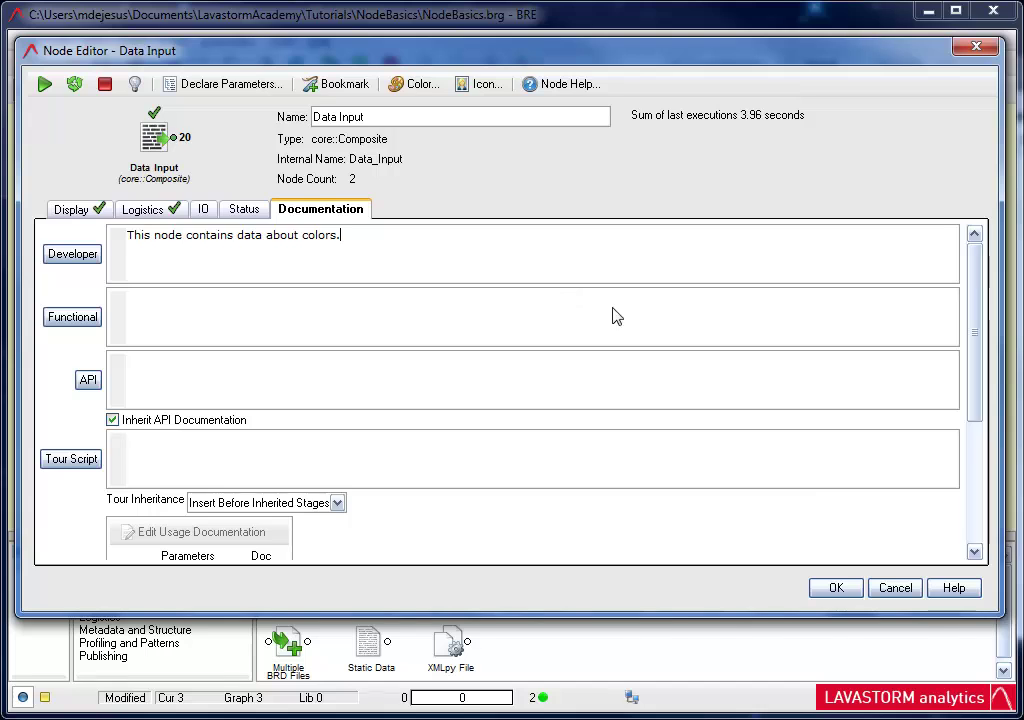
left_click(837, 589)
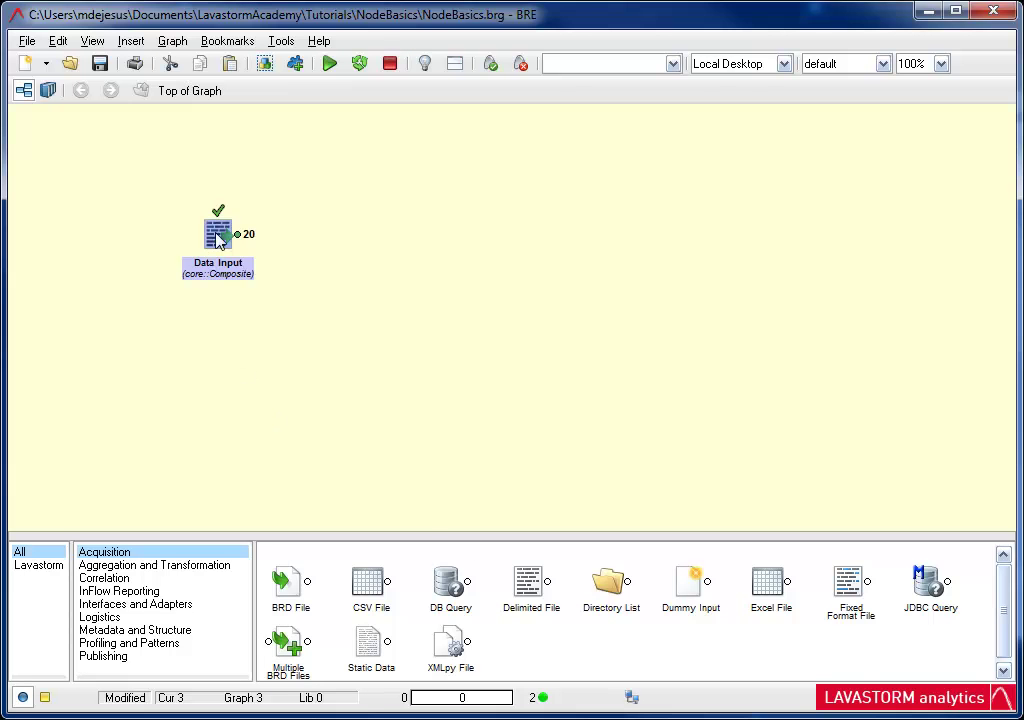
Show the Data Input composite's tooltip reading 'This node contains data about colors.'
mouse_move(222, 232)
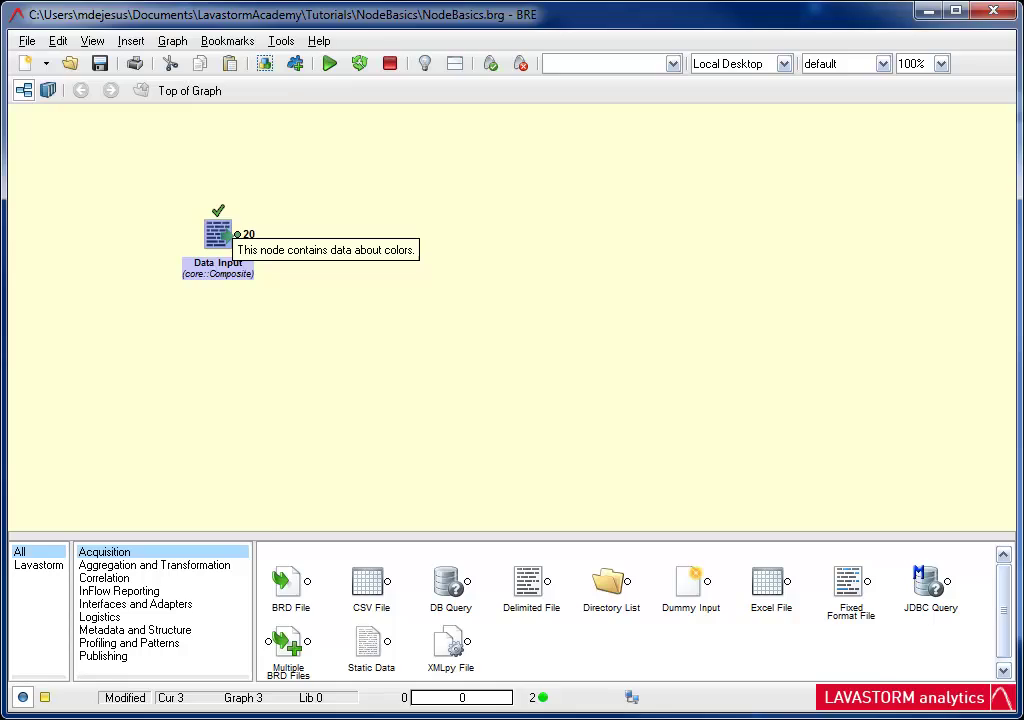